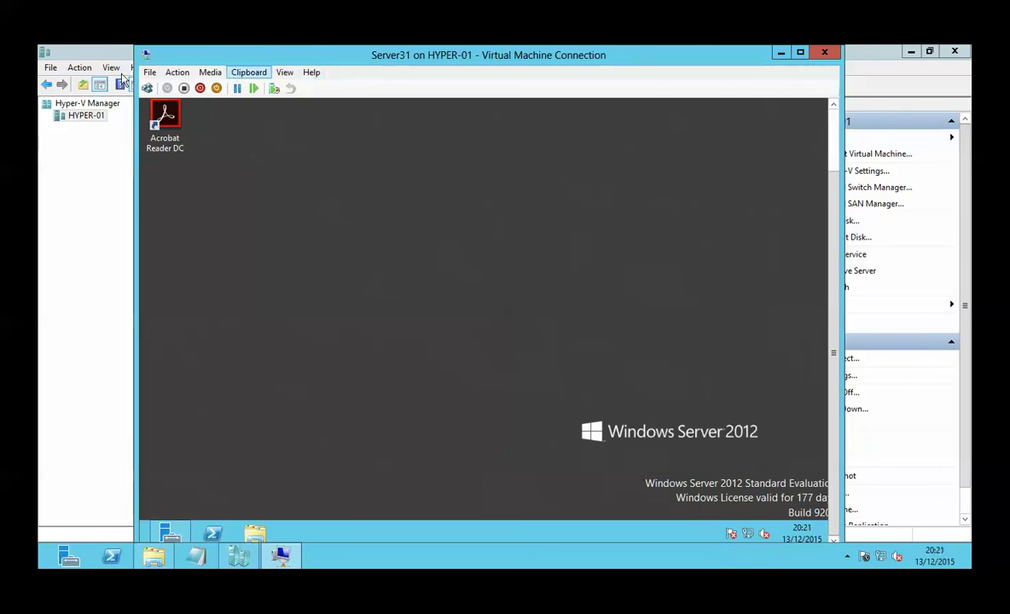
Step: Check Server31's status in the machine list and return to its VM console
left_click(87, 116)
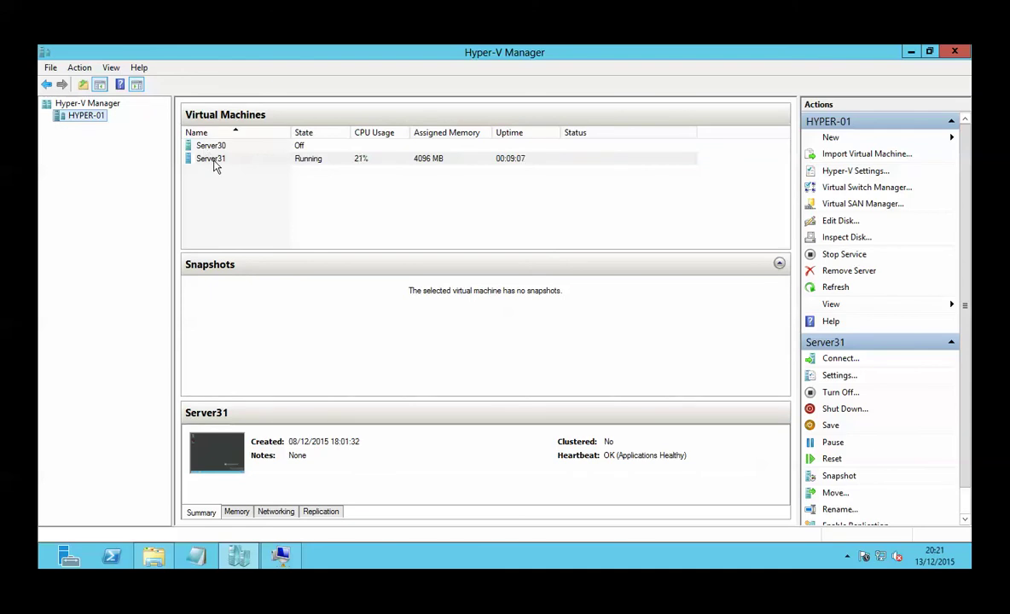
left_click(215, 162)
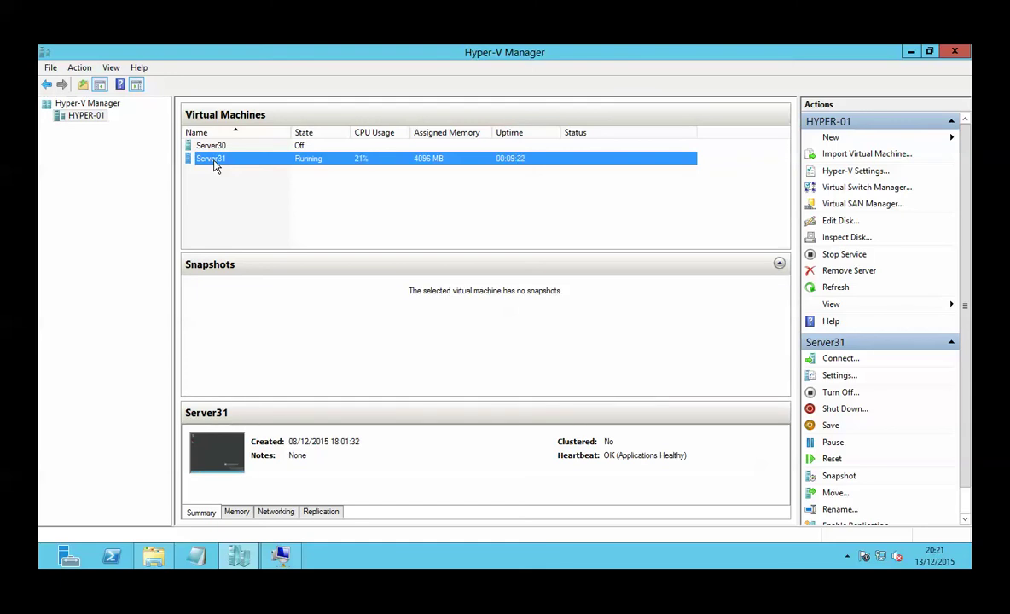
mouse_move(287, 565)
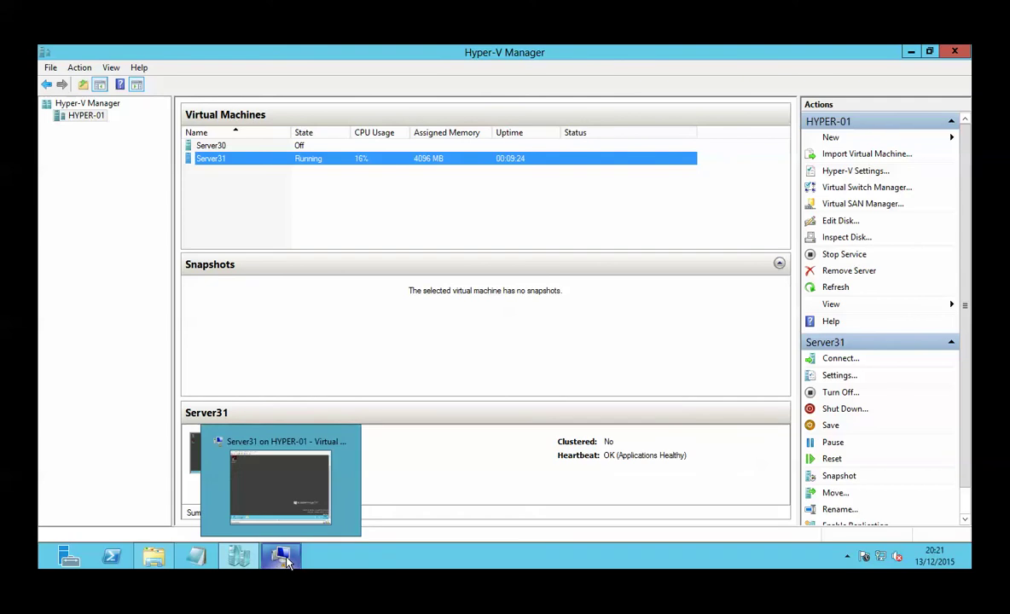
left_click(264, 512)
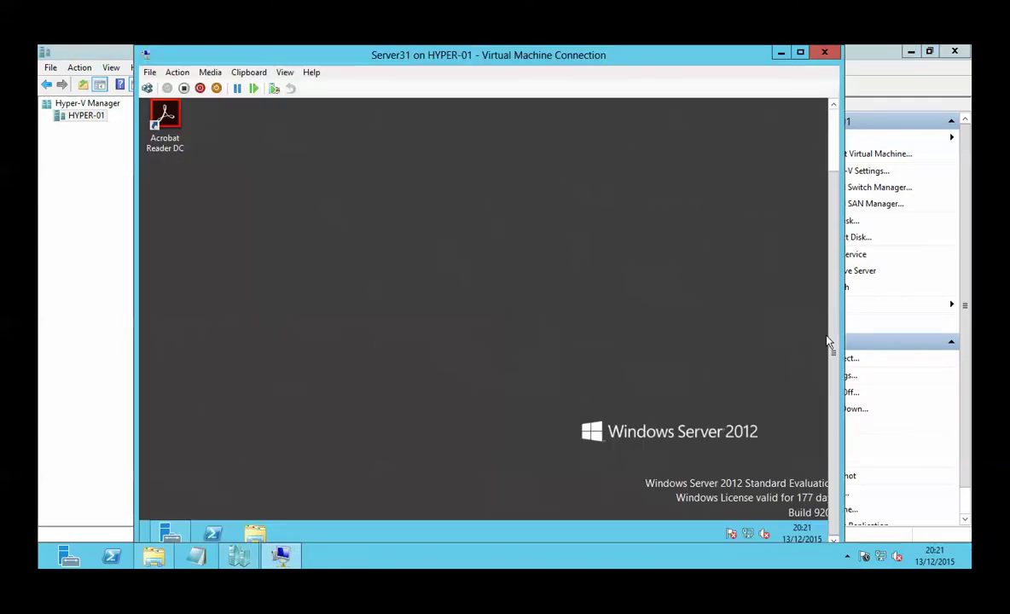
Step: In File Explorer, navigate through Local Disk (C:), Windows and System32 into the Sysprep folder
left_click(256, 533)
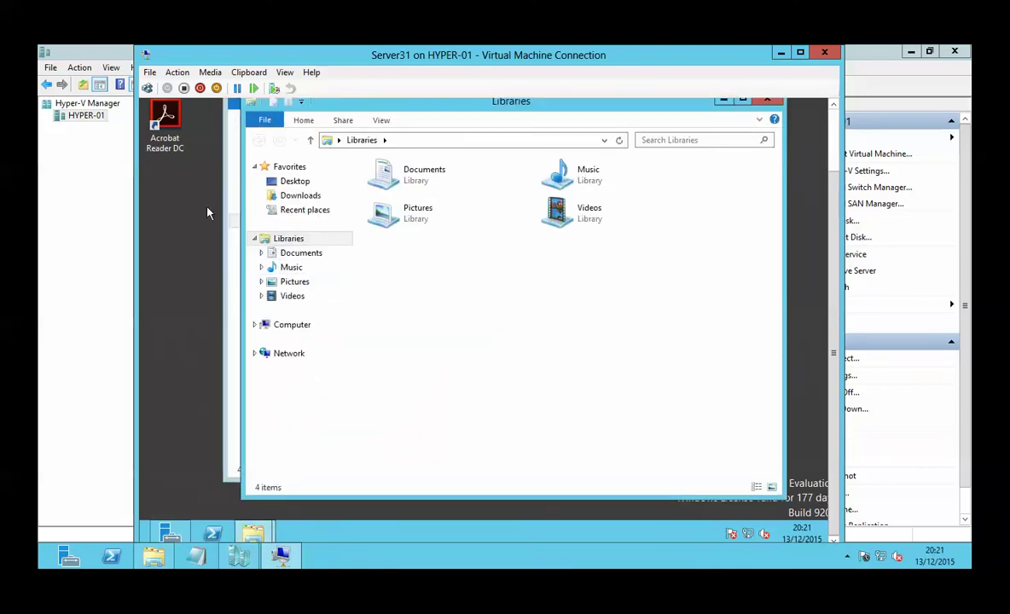
left_click(294, 328)
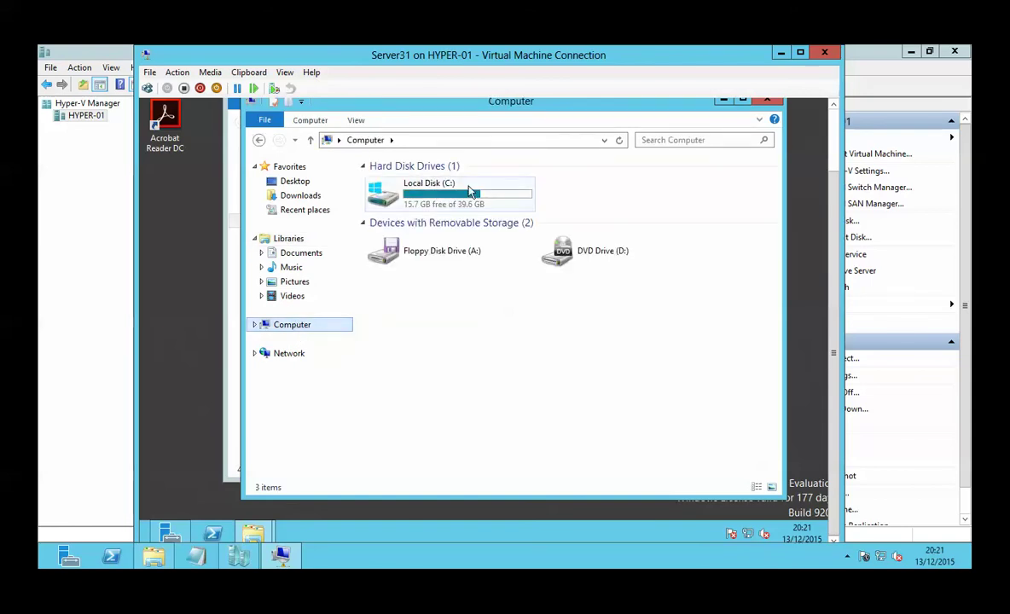
left_click(470, 192)
double_click(470, 192)
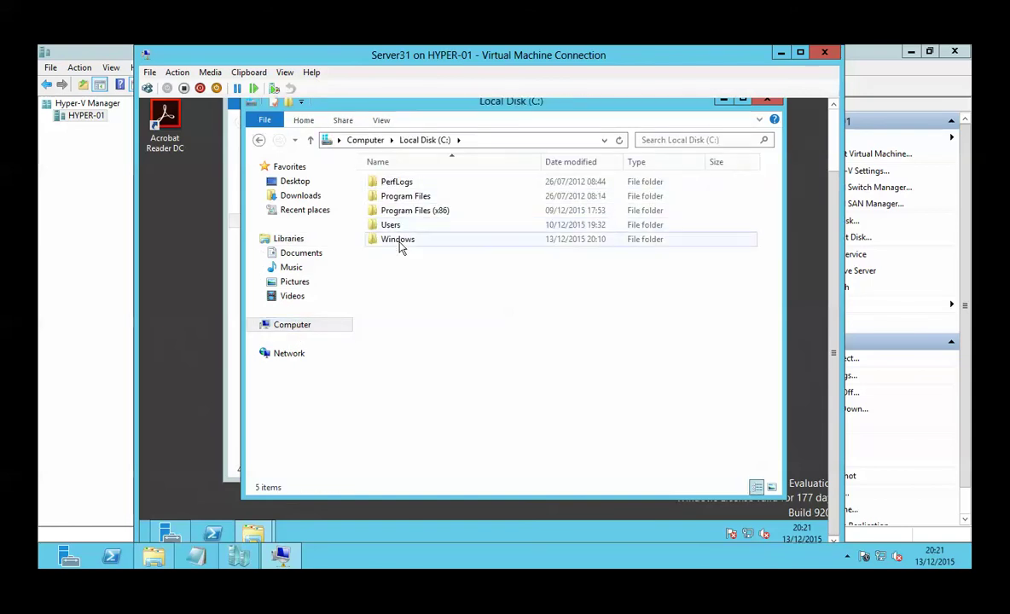
double_click(399, 242)
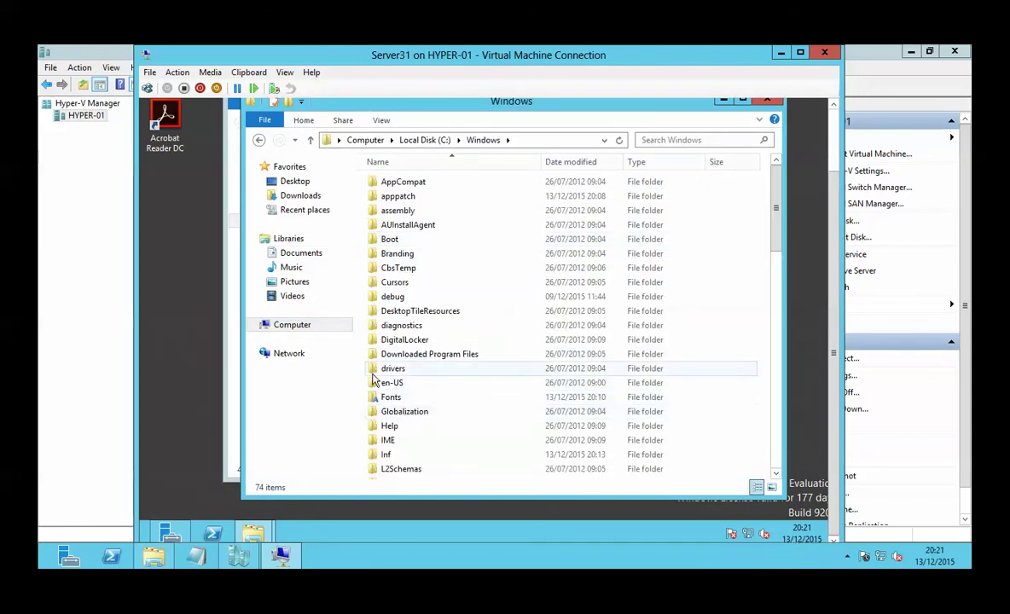
type("system")
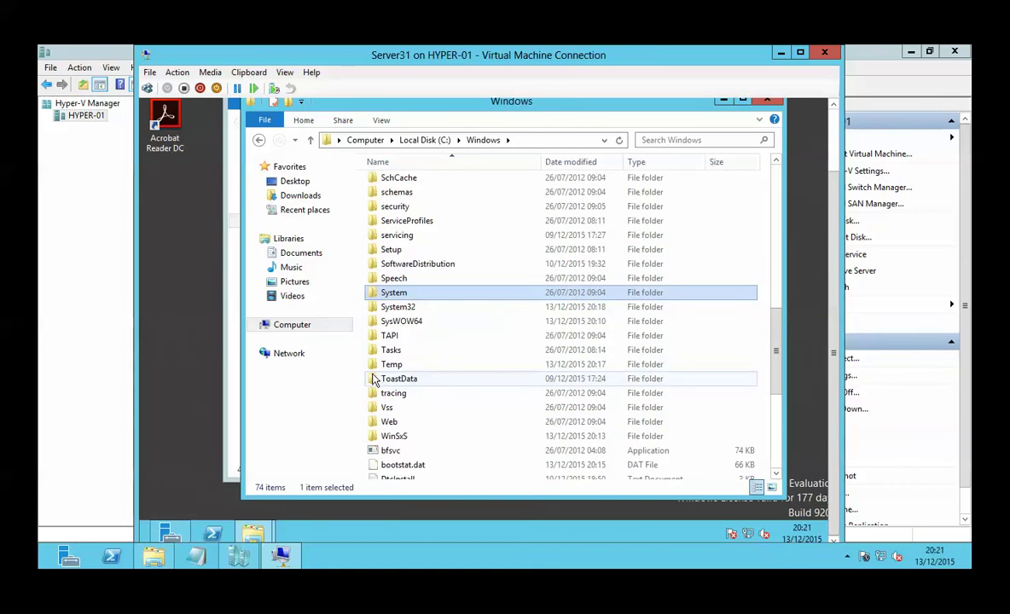
type("32")
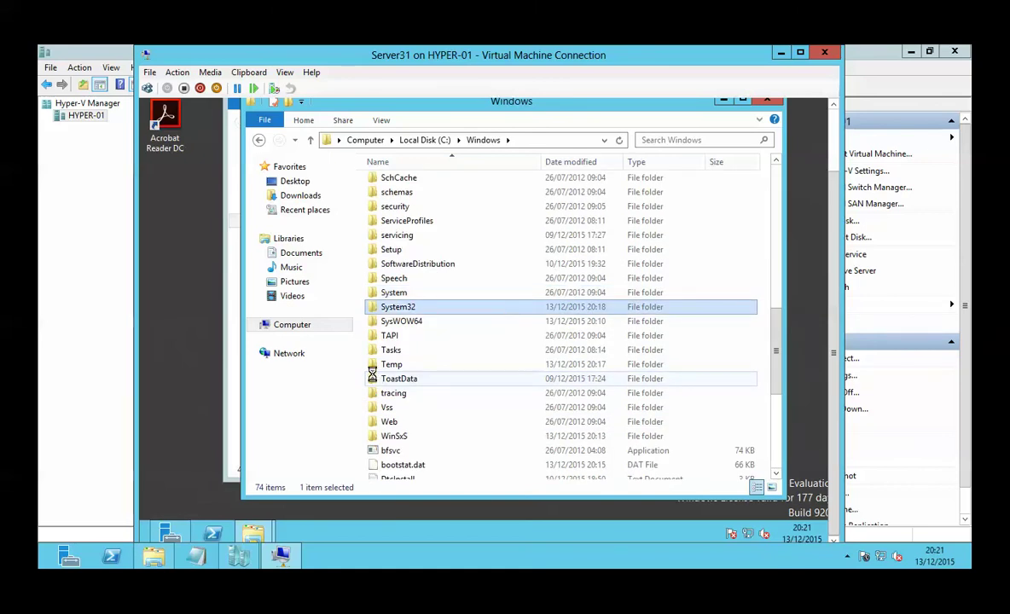
key("Return")
type("s")
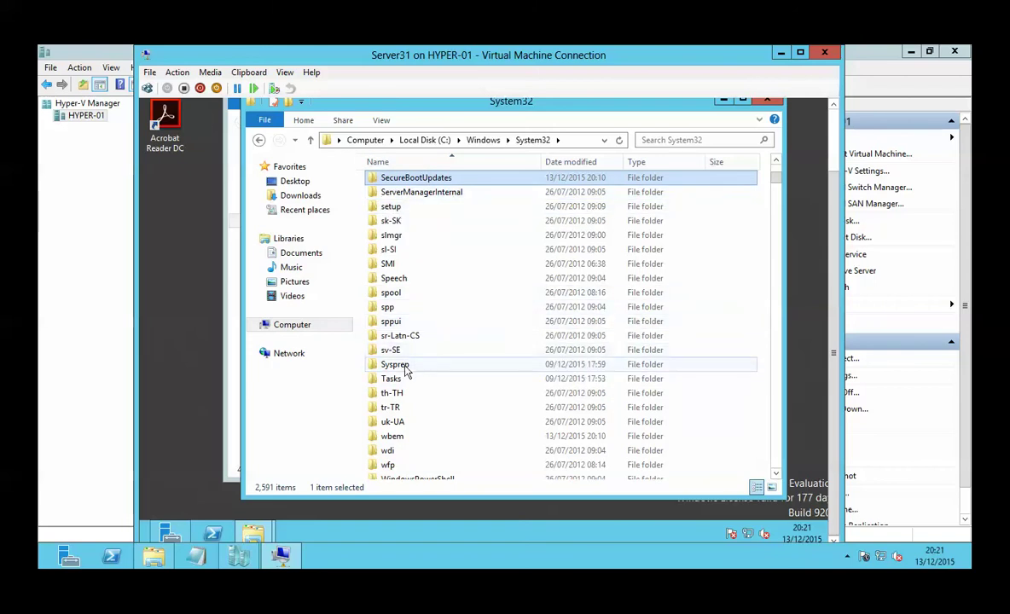
double_click(397, 364)
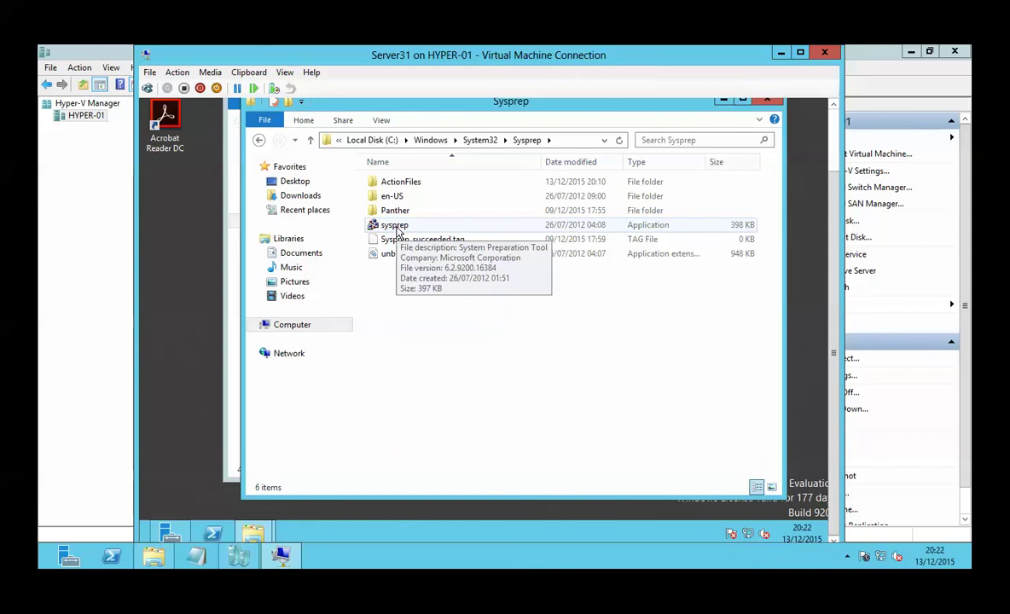
Step: Launch the sysprep application from the Sysprep folder
left_click(395, 226)
left_click(564, 142)
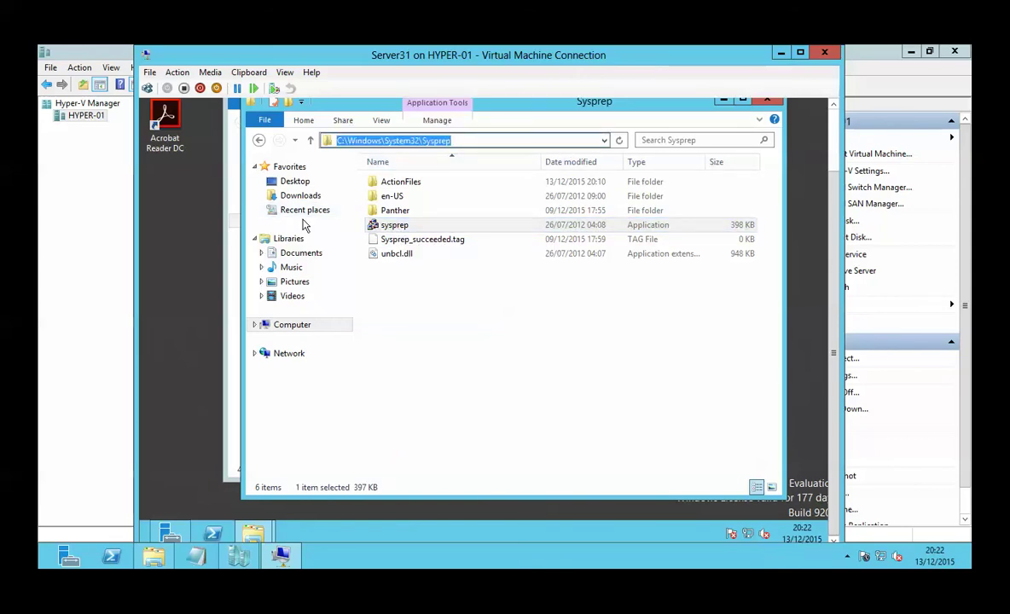
left_click(445, 228)
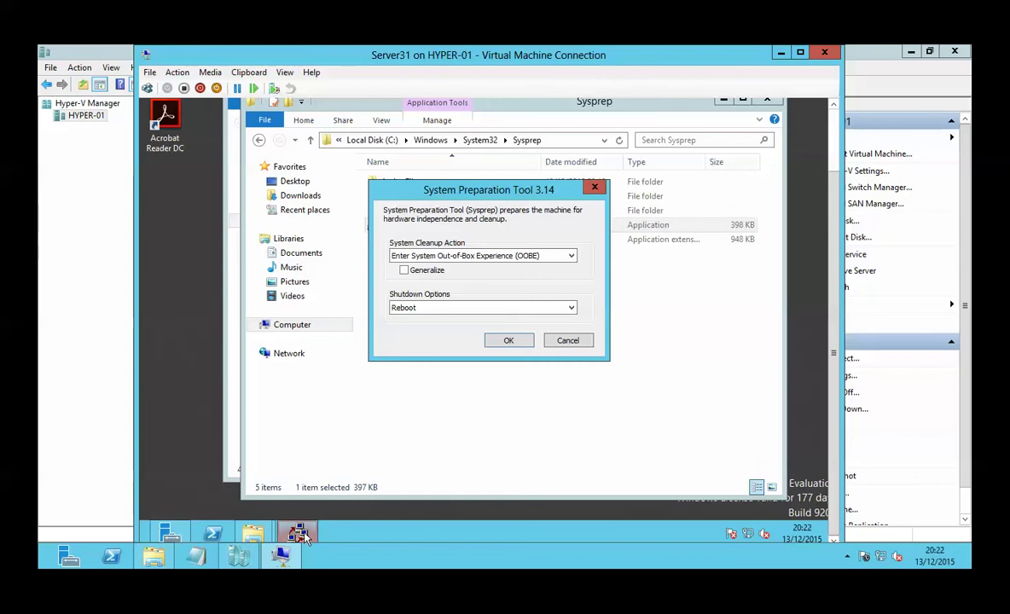
Step: Tick Generalize, keeping OOBE and Reboot, and minimize the Sysprep folder window
left_click(403, 270)
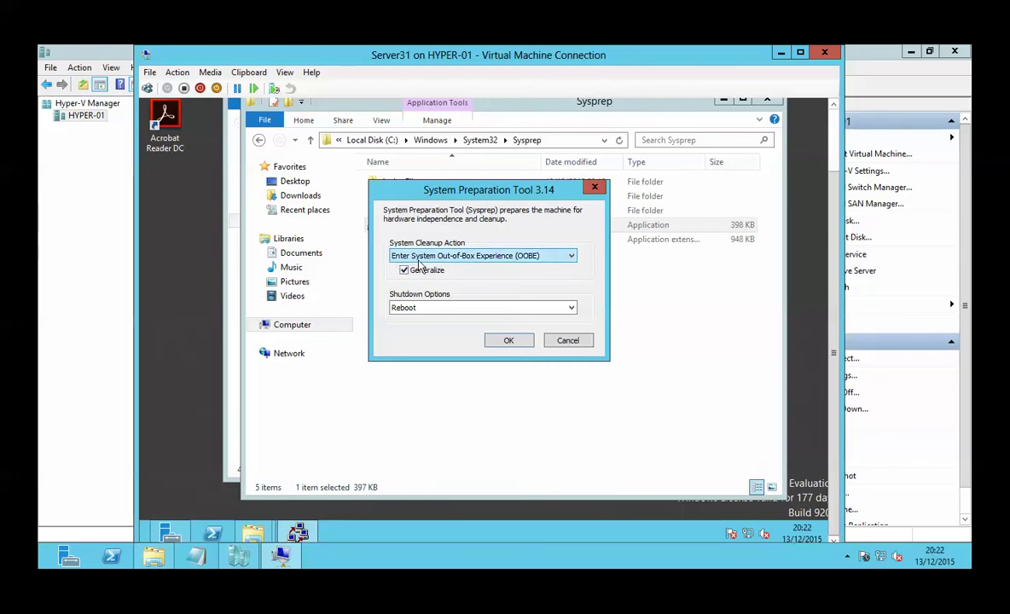
key("Tab")
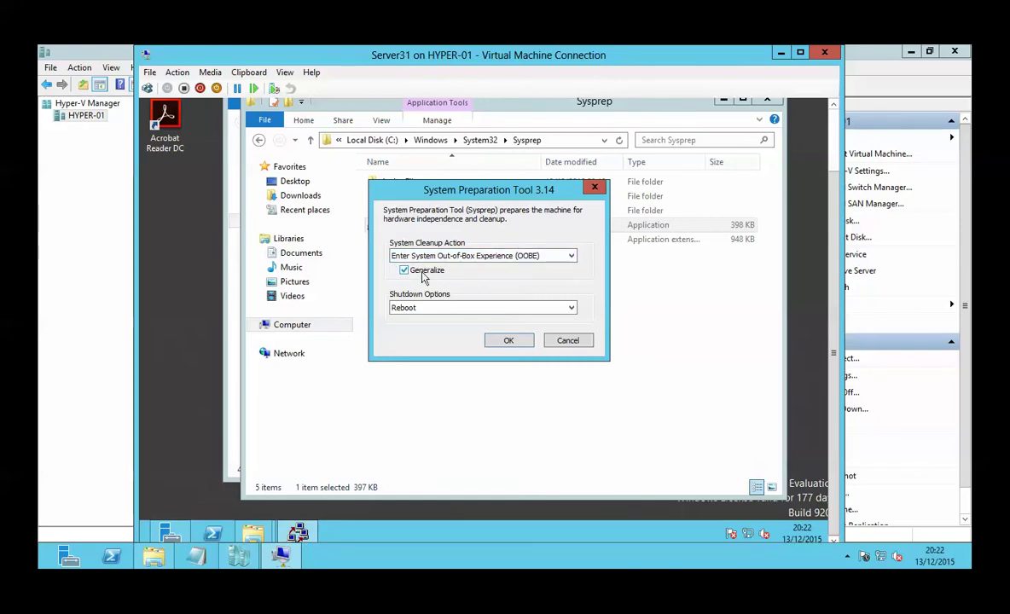
key("shift+Tab")
left_click(722, 101)
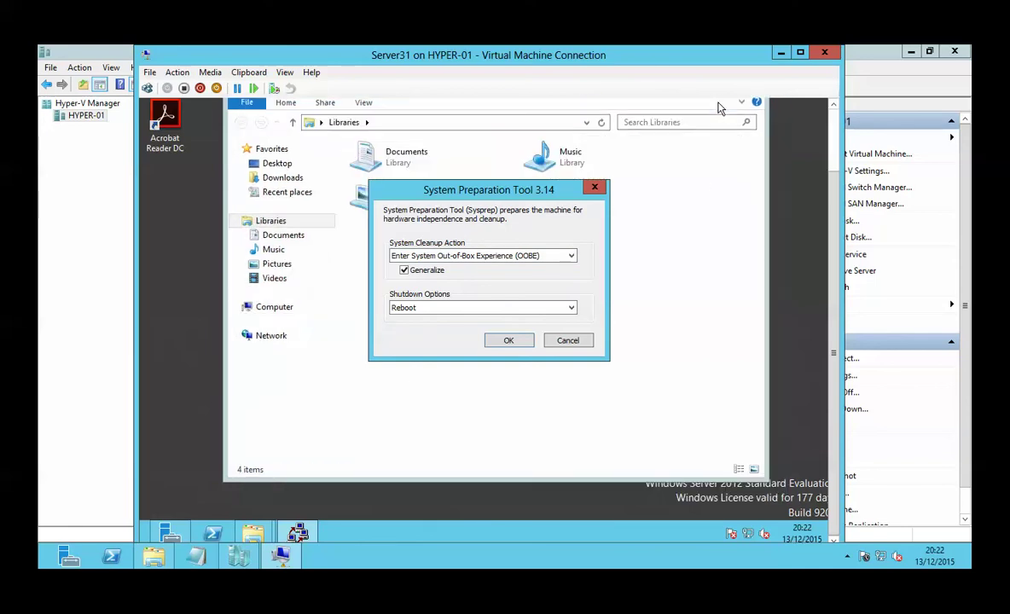
Step: Minimize Libraries and view Server Manager's Local Server properties showing the name Server31
left_click(834, 160)
left_click(705, 157)
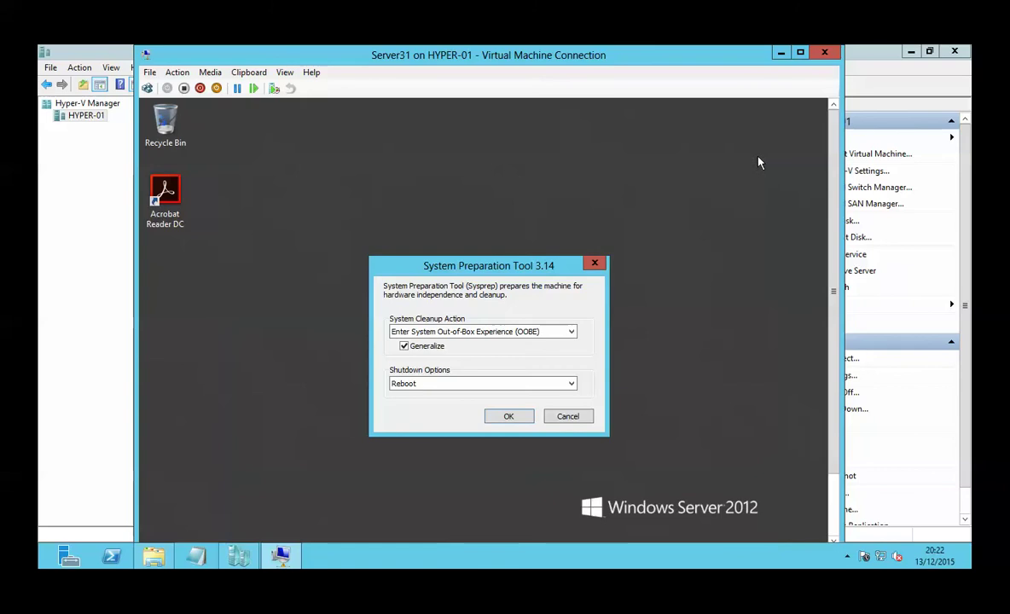
left_click(833, 375)
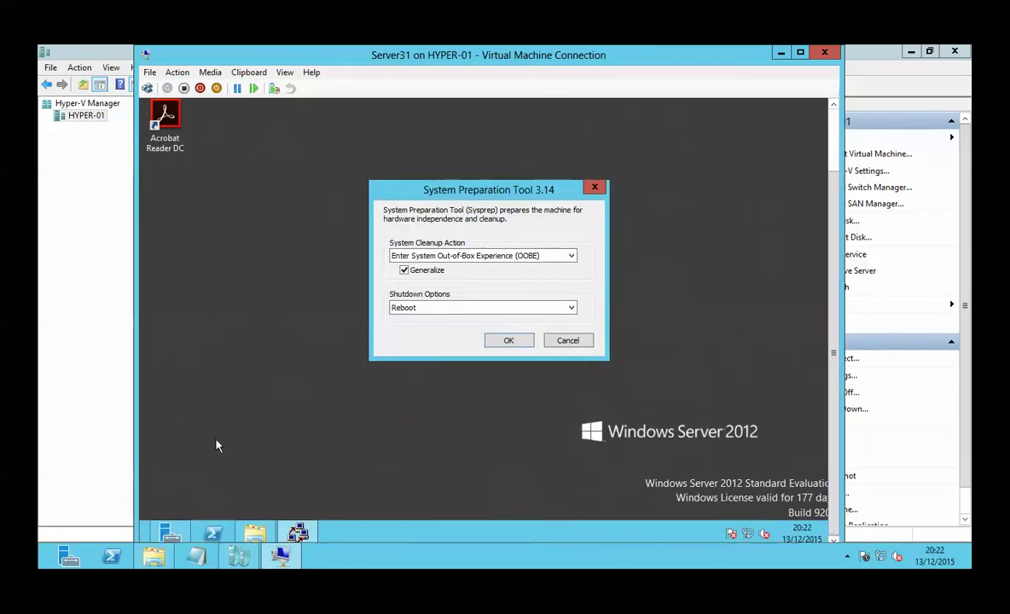
left_click(181, 534)
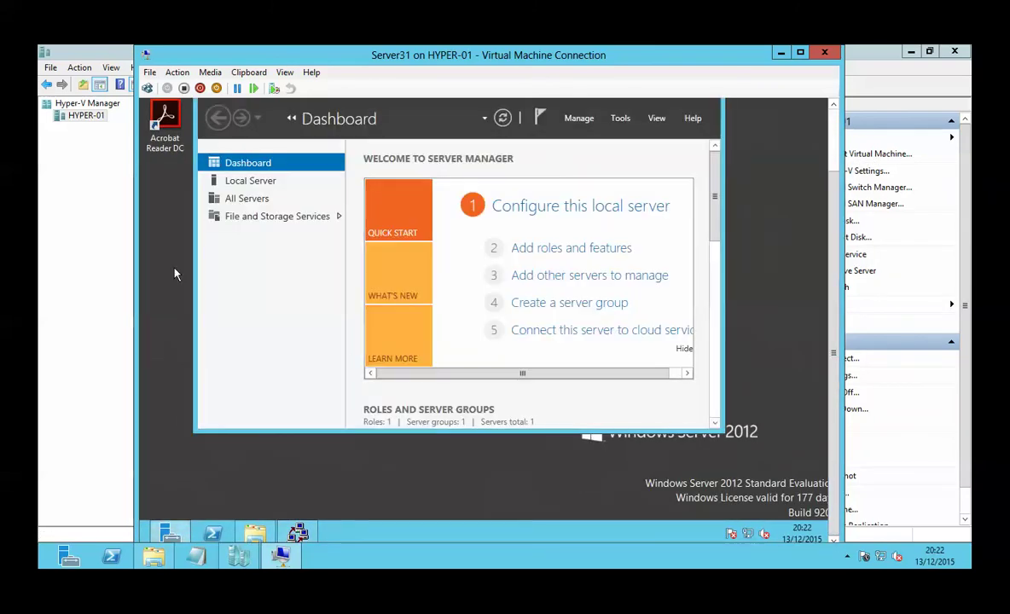
left_click(251, 190)
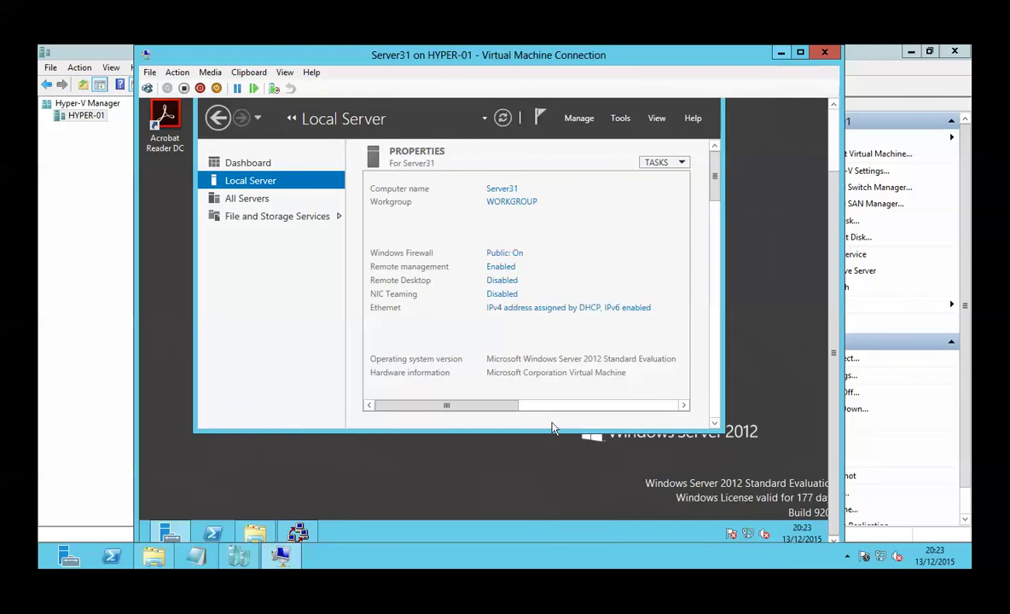
Step: Return to the Server31 console and bring the System Preparation Tool dialog back to the front
left_click(590, 408)
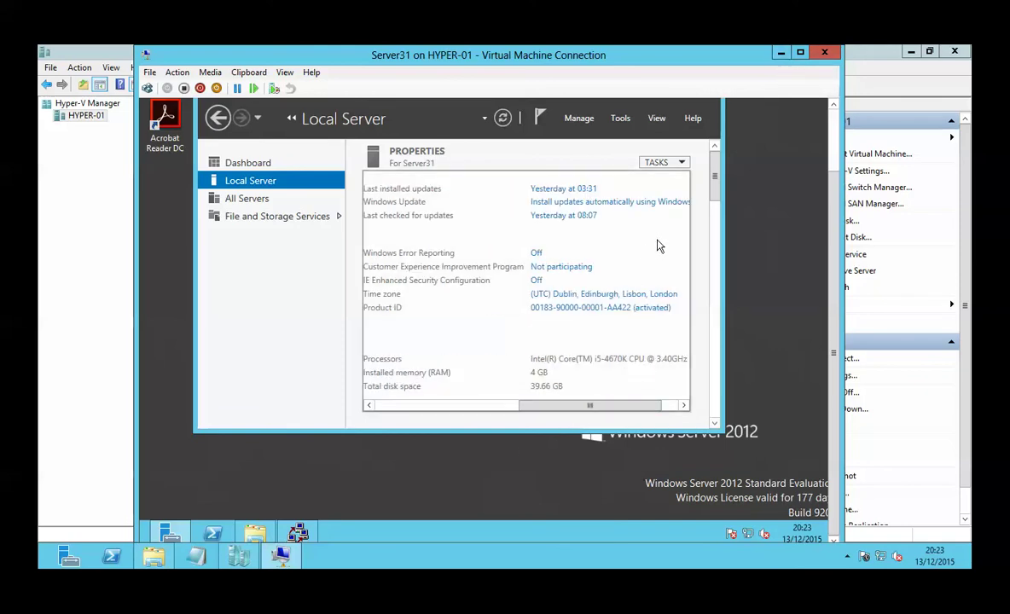
left_click(781, 54)
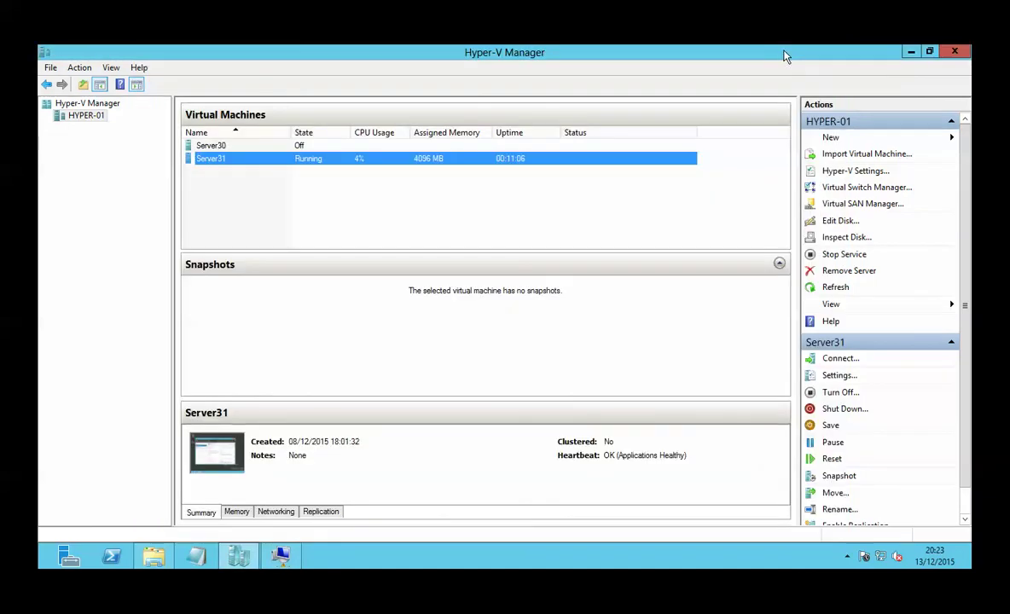
left_click(282, 554)
left_click(307, 533)
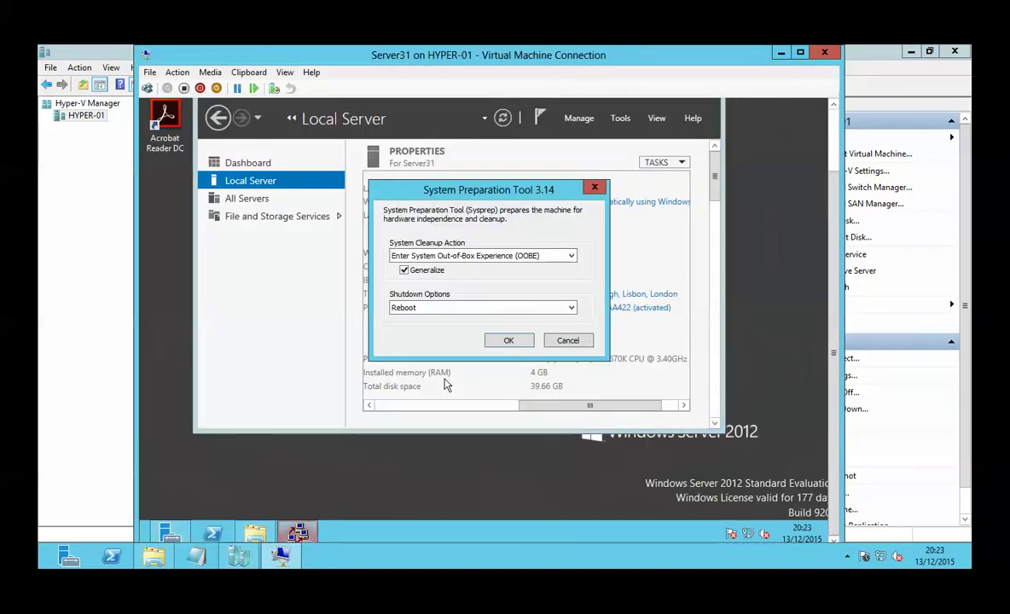
Step: Change Sysprep's Shutdown Options to Shutdown and run it with OOBE and Generalize
left_click(493, 308)
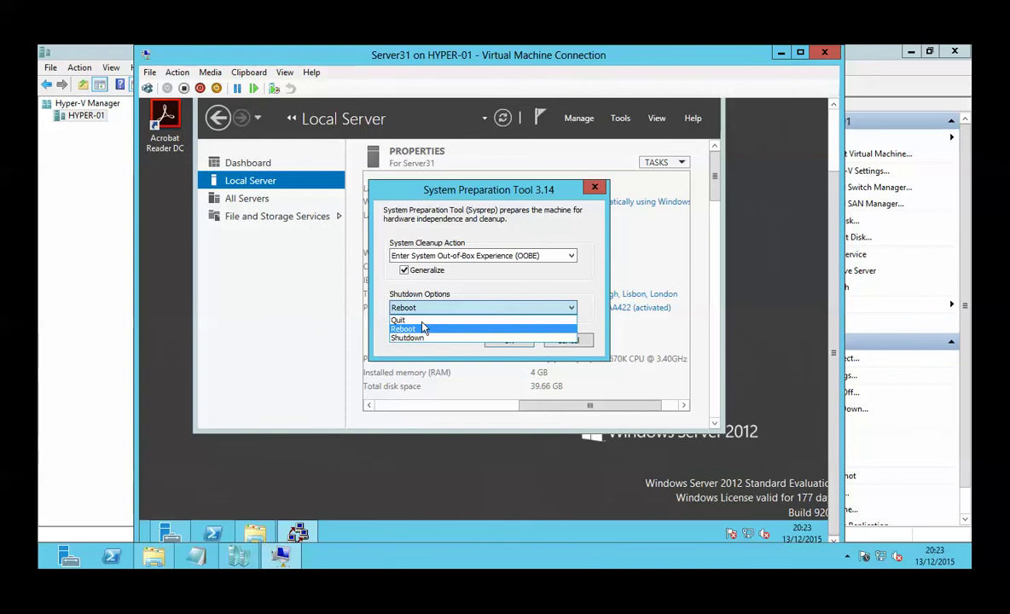
left_click(423, 339)
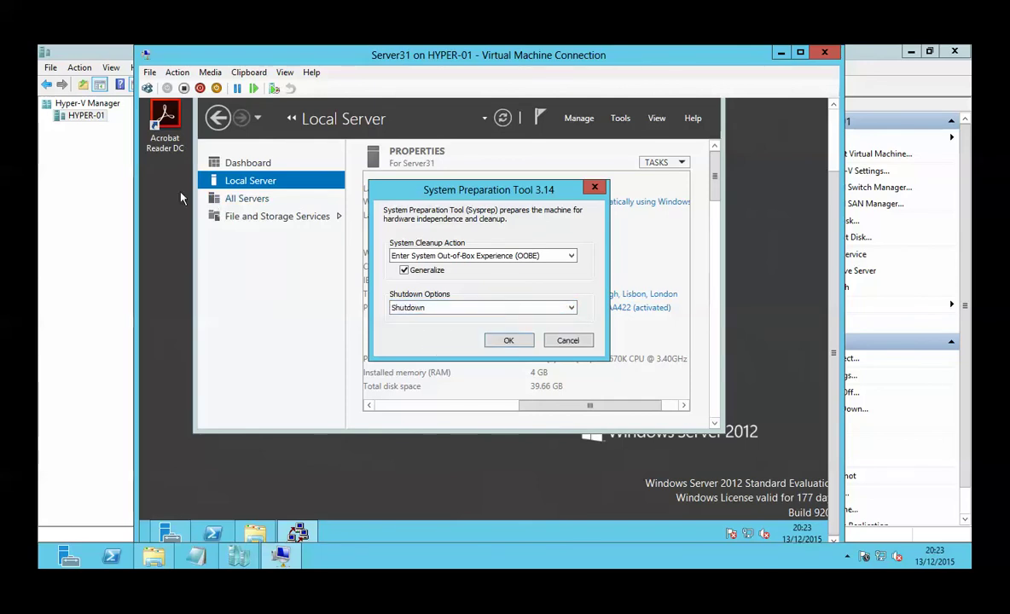
left_click(508, 342)
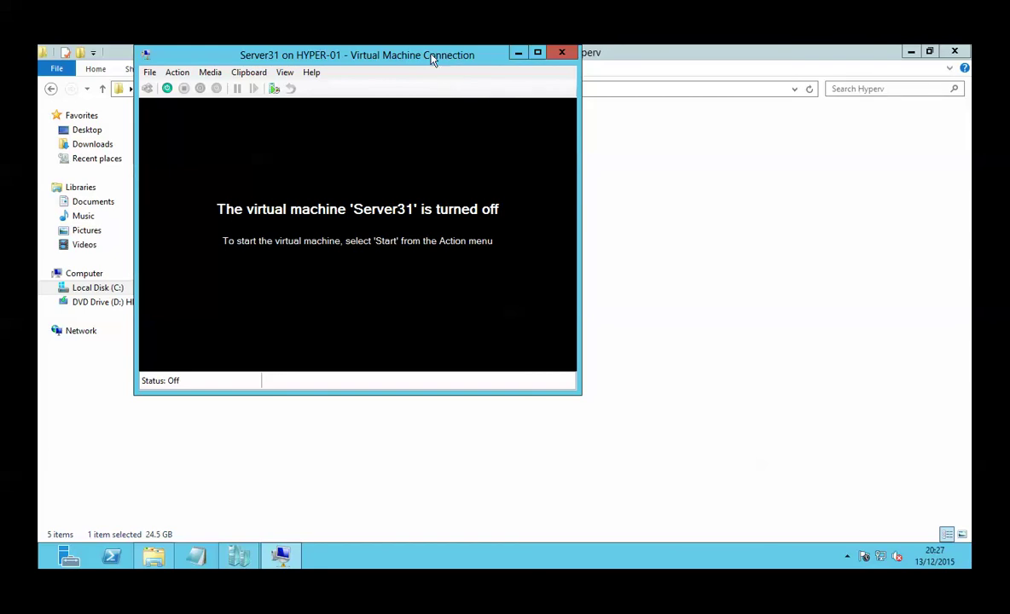
Step: Move the Server31 connection window aside and select the Server31 virtual disk file
left_click_drag(433, 59, 617, 125)
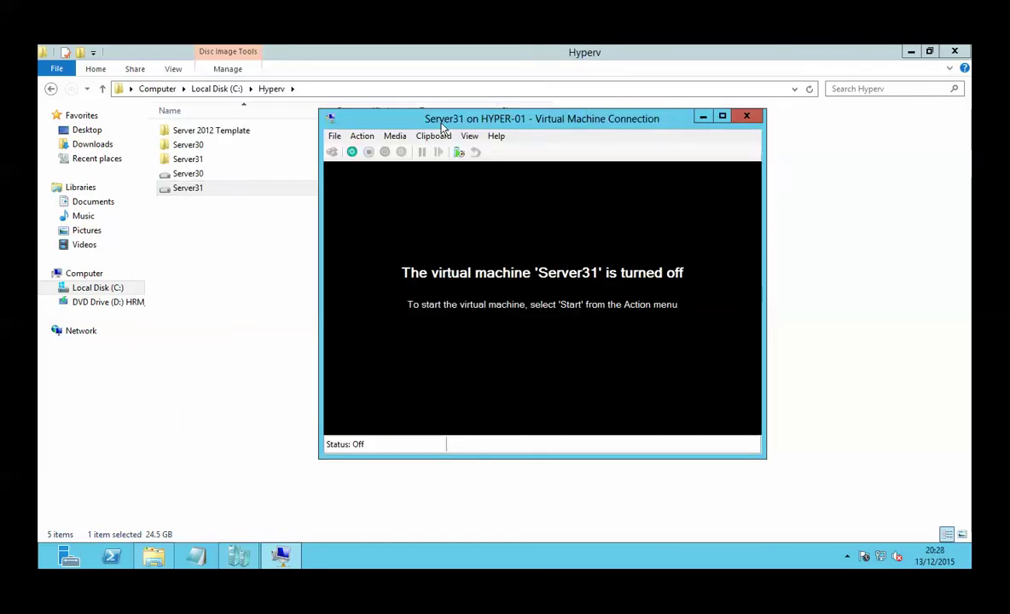
left_click(228, 191)
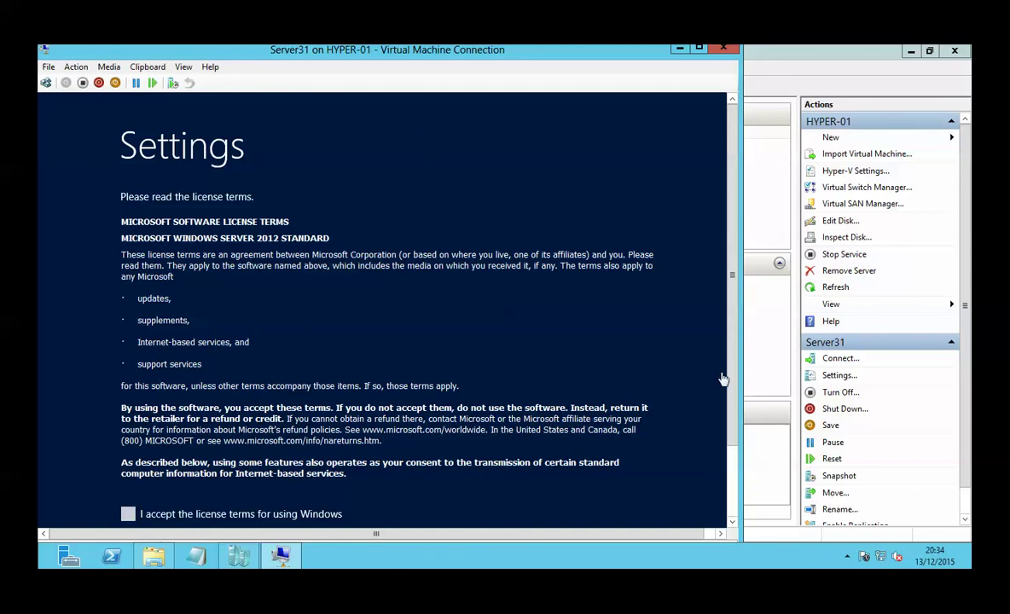
Step: Accept the Windows license terms and keep the United Kingdom region settings
left_click(733, 485)
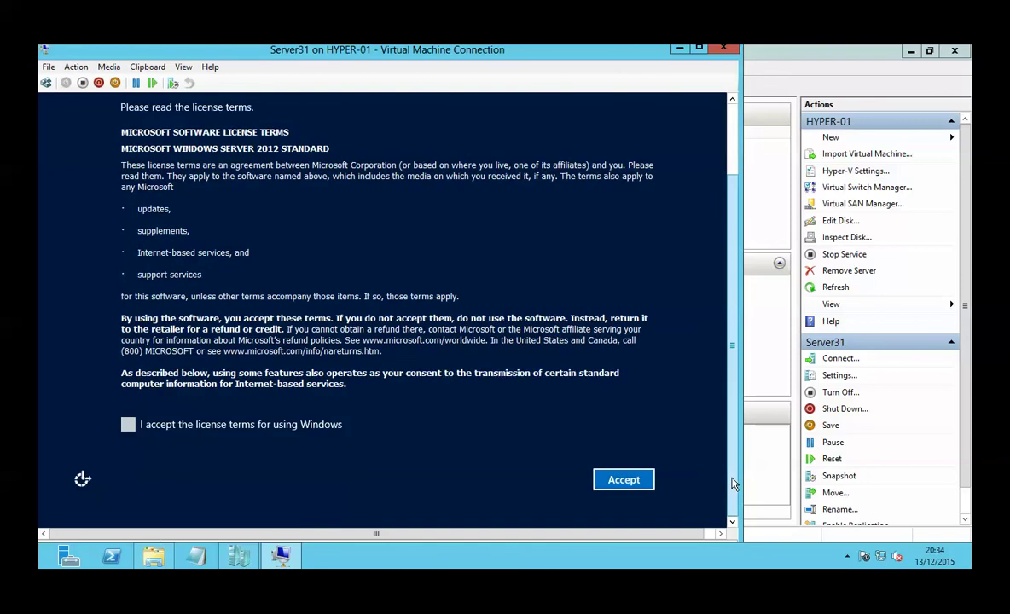
left_click(278, 426)
left_click(611, 481)
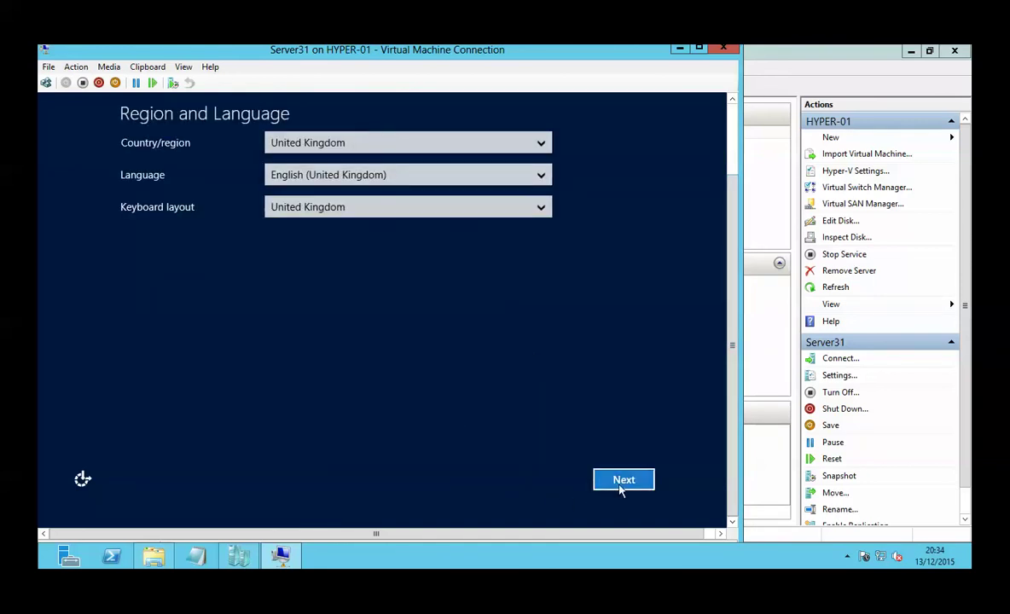
left_click(622, 483)
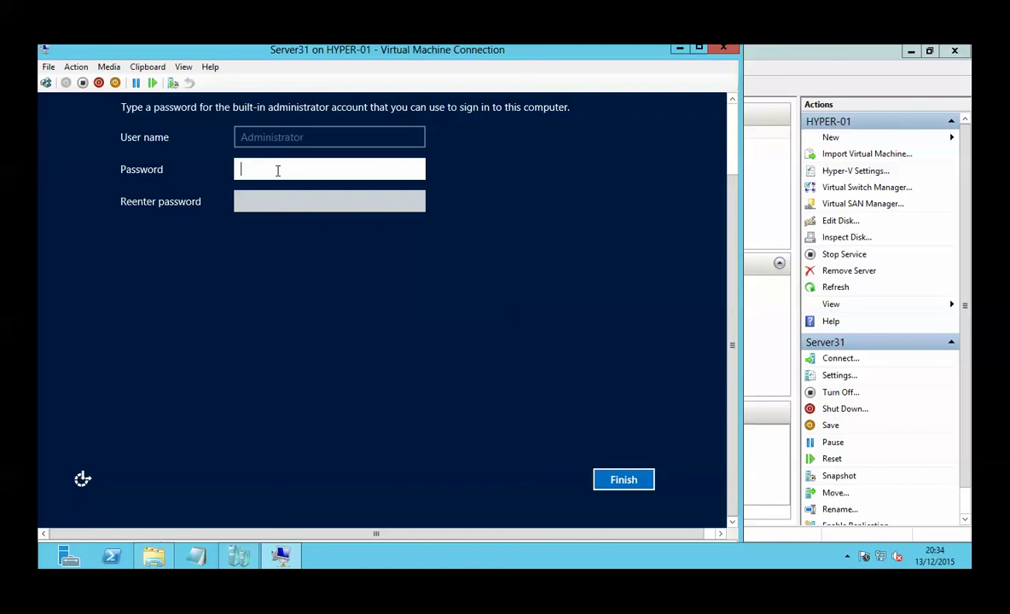
Step: Enter and confirm the Administrator password to finish setup
type("Pa$$w0rd123")
key("Tab")
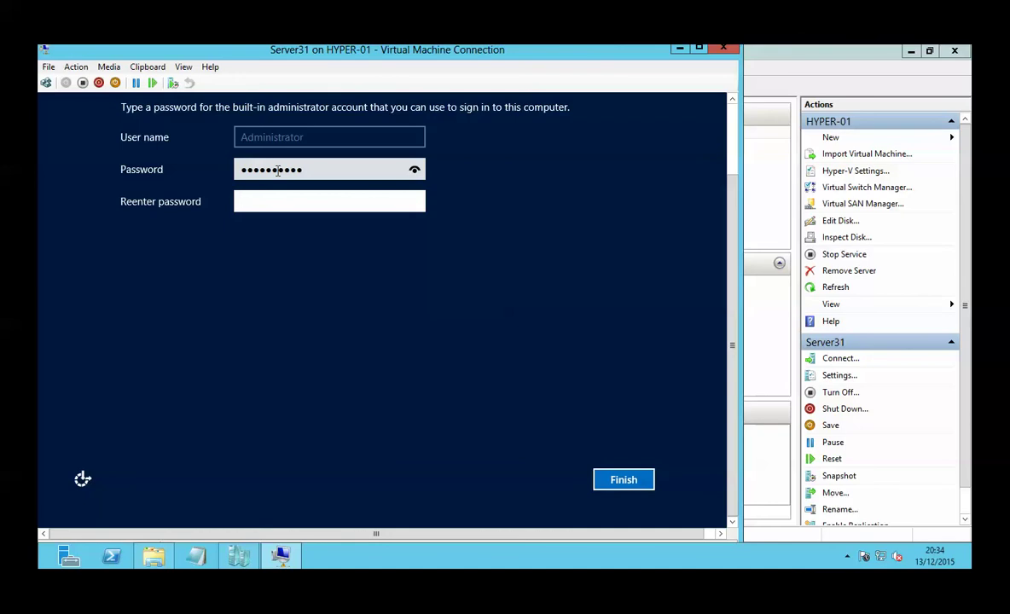
type("Pa$$w0rd123")
key("Return")
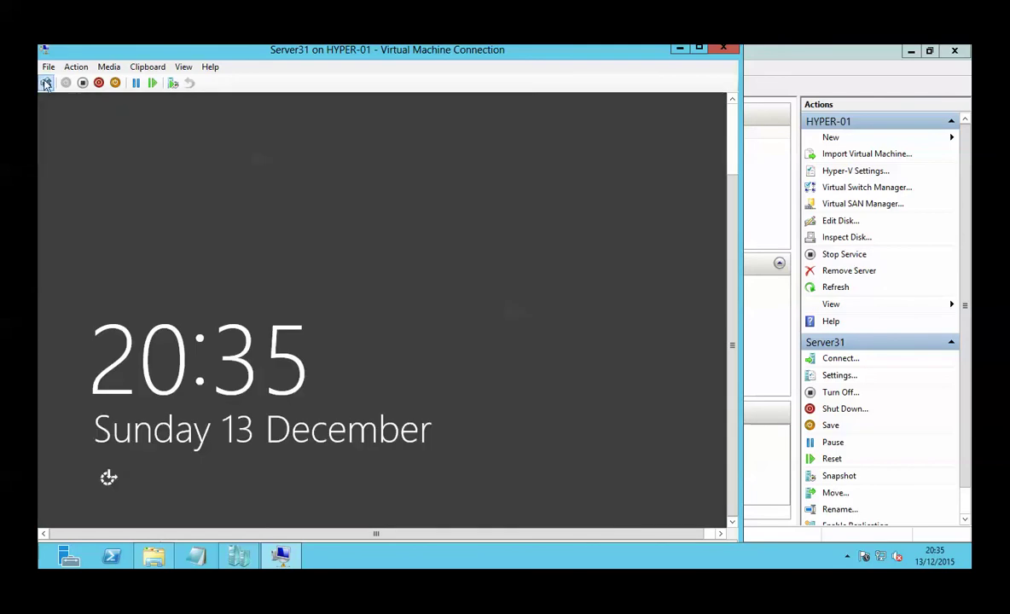
Step: Send Ctrl+Alt+Delete and sign in as Administrator with the account password
left_click(46, 83)
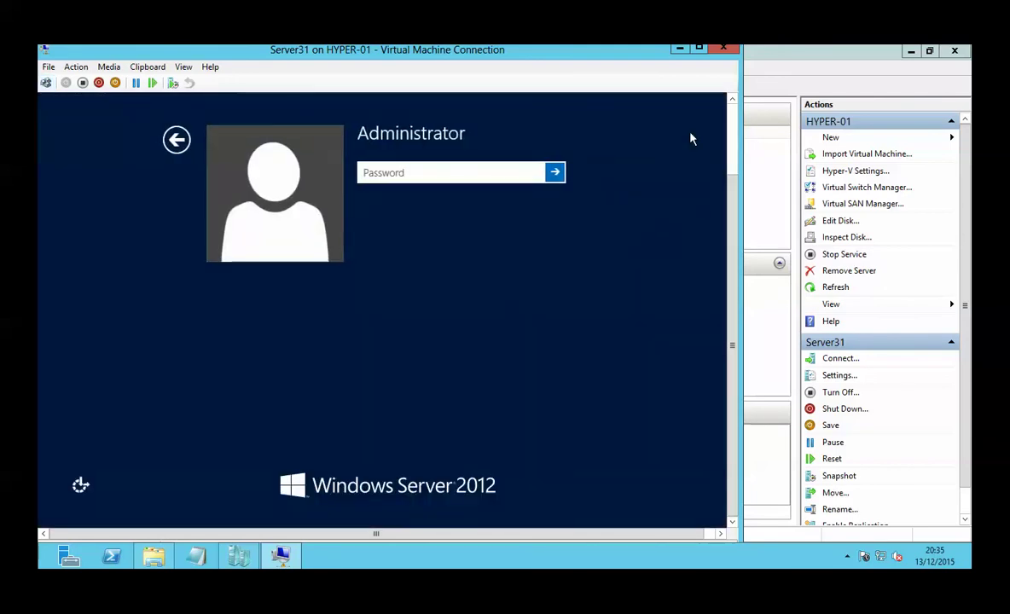
type("P")
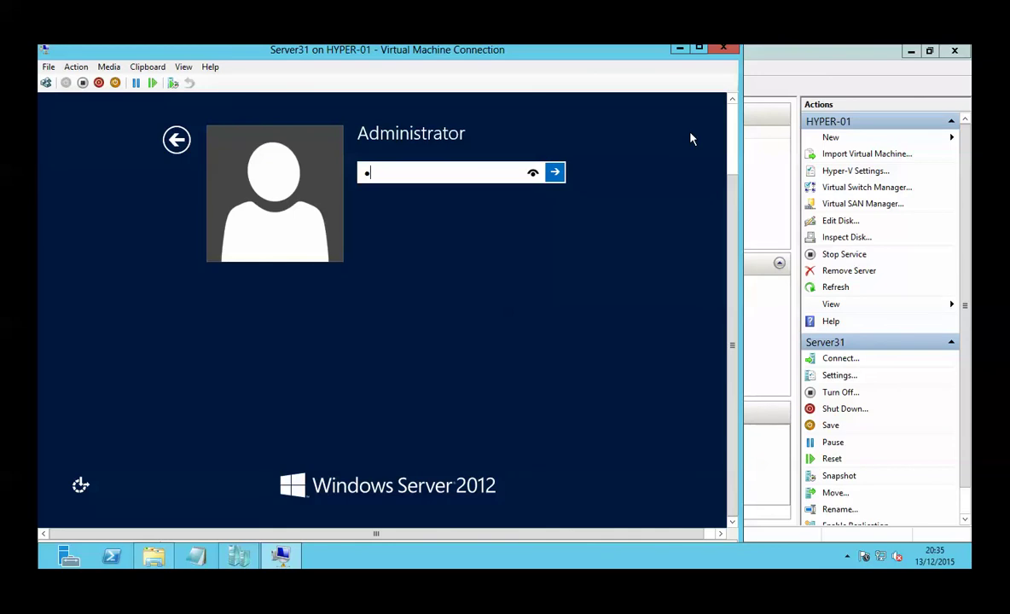
type("assword123")
key("Return")
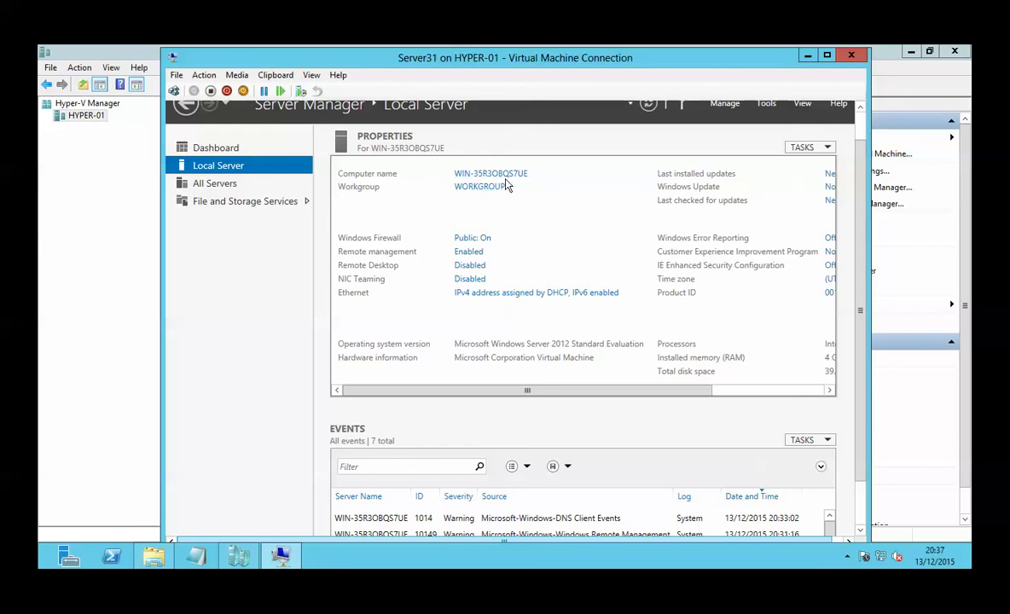
Step: Turn on automatic Windows updates from the Local Server page and close Windows Update
left_click_drag(652, 398, 782, 399)
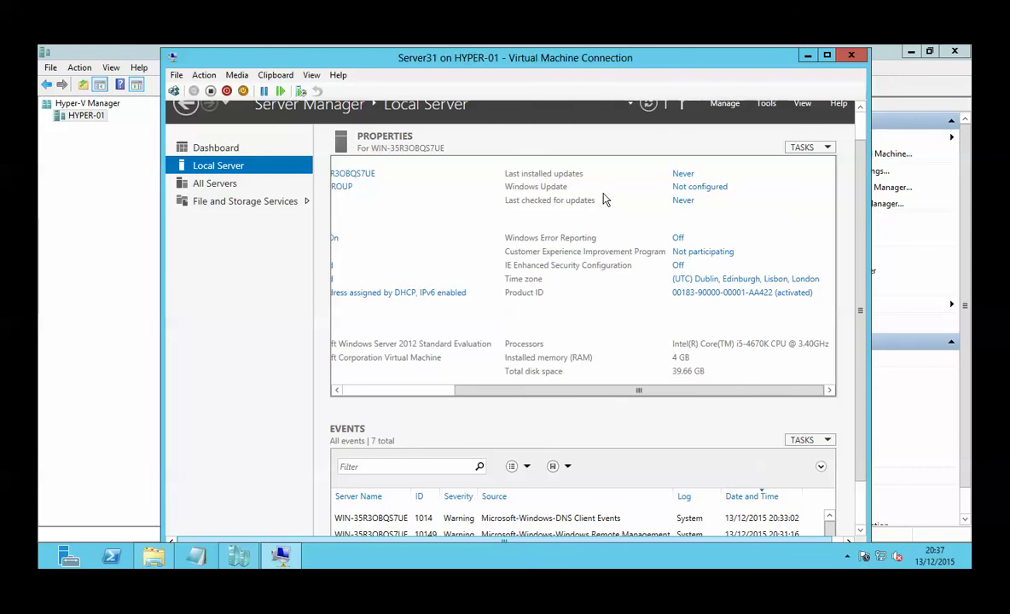
left_click(693, 189)
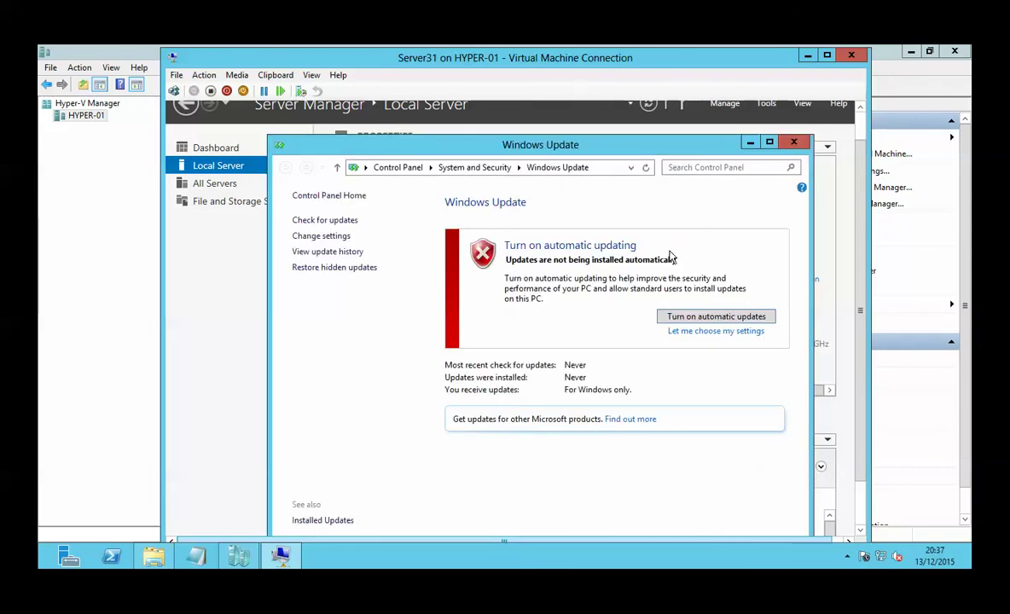
left_click(700, 317)
left_click(793, 142)
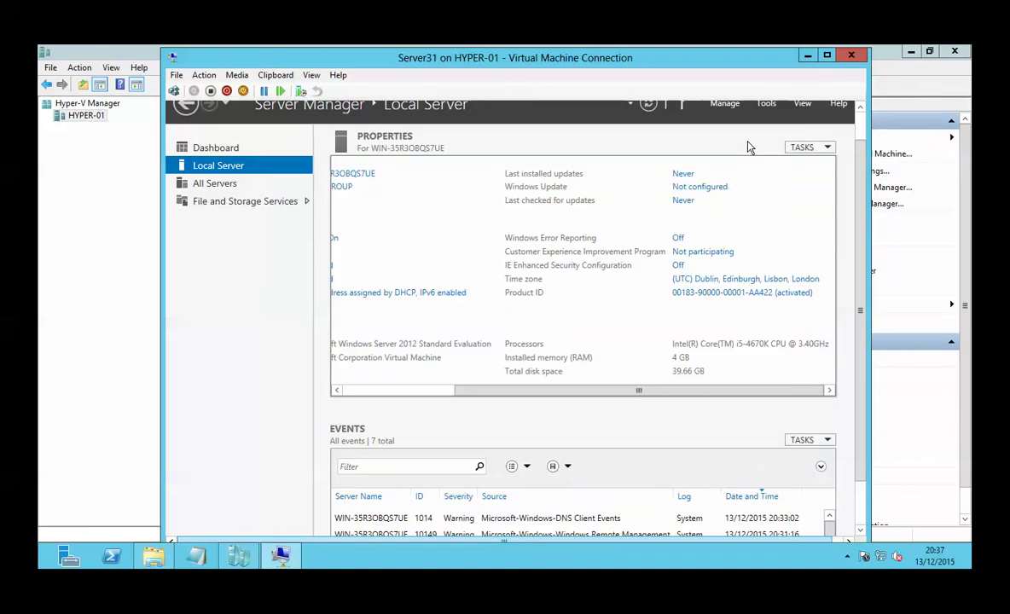
Step: Scroll through the 191 Installed Updates, close the list, and set the VM window aside
left_click_drag(862, 177, 851, 234)
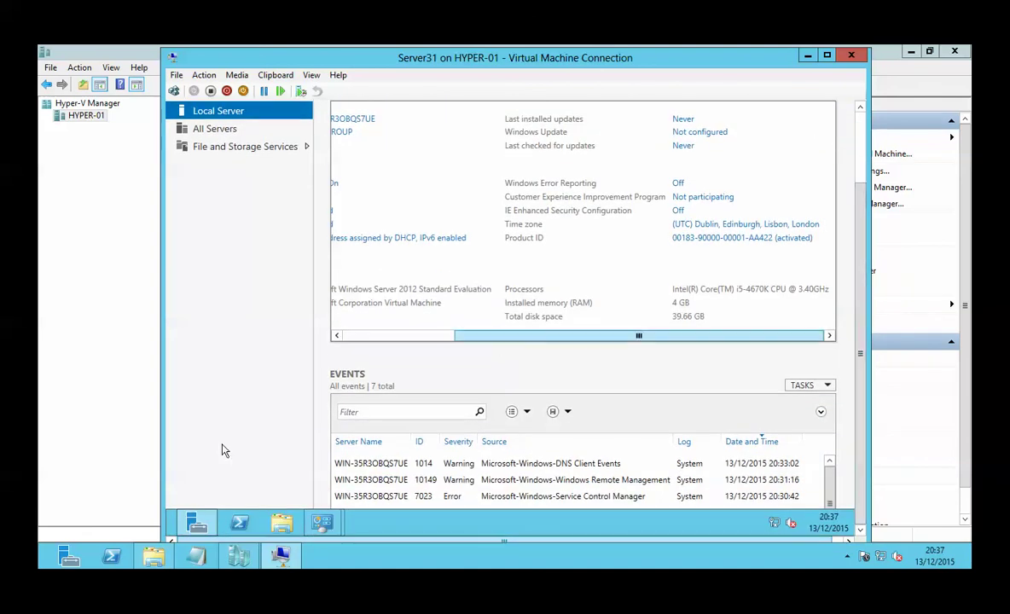
mouse_move(331, 525)
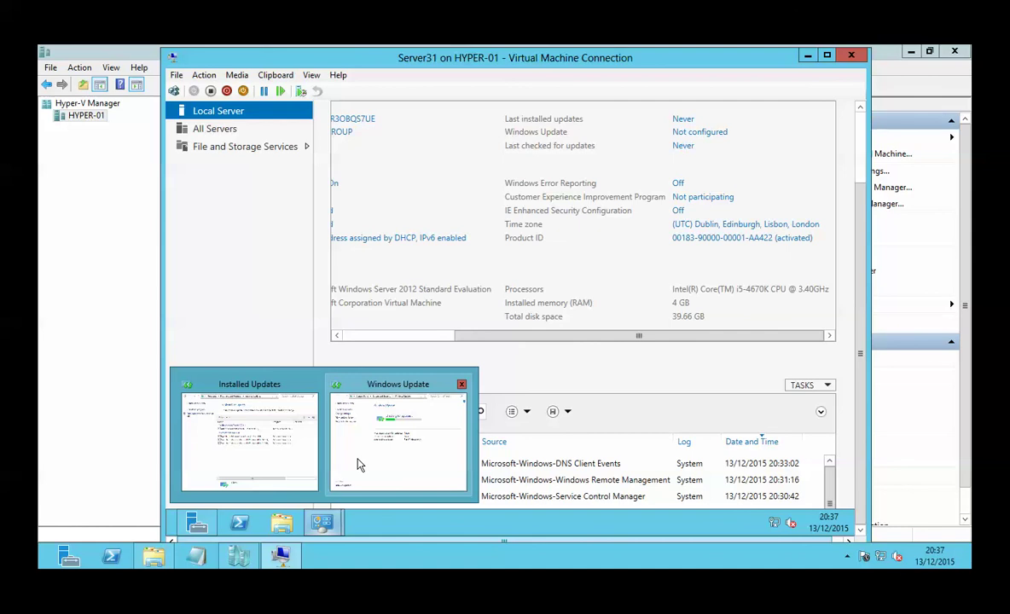
left_click(302, 465)
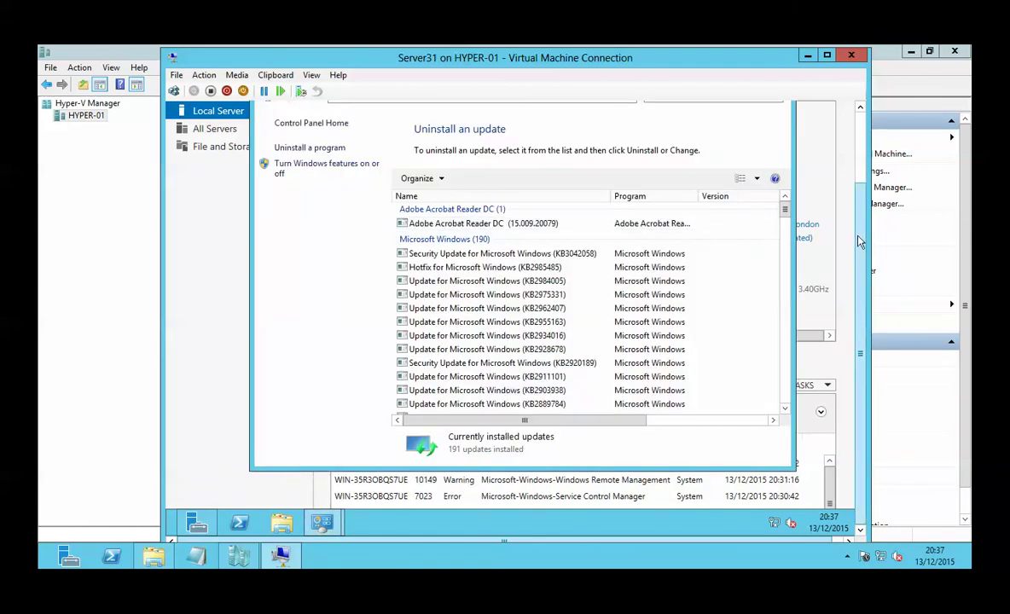
left_click_drag(859, 235, 861, 176)
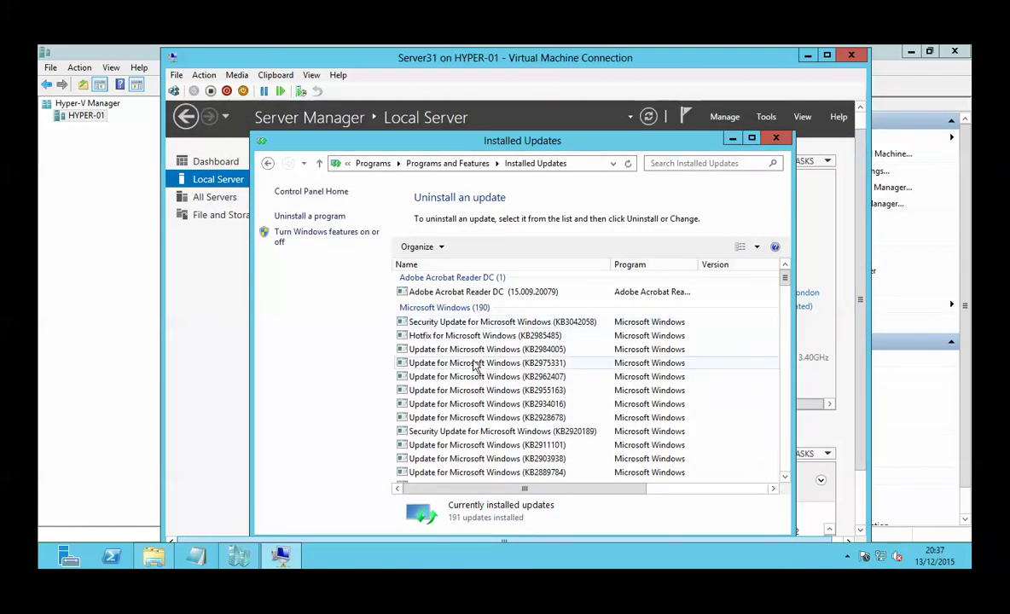
scroll(475, 365, "down", 4)
scroll(475, 365, "down", 1)
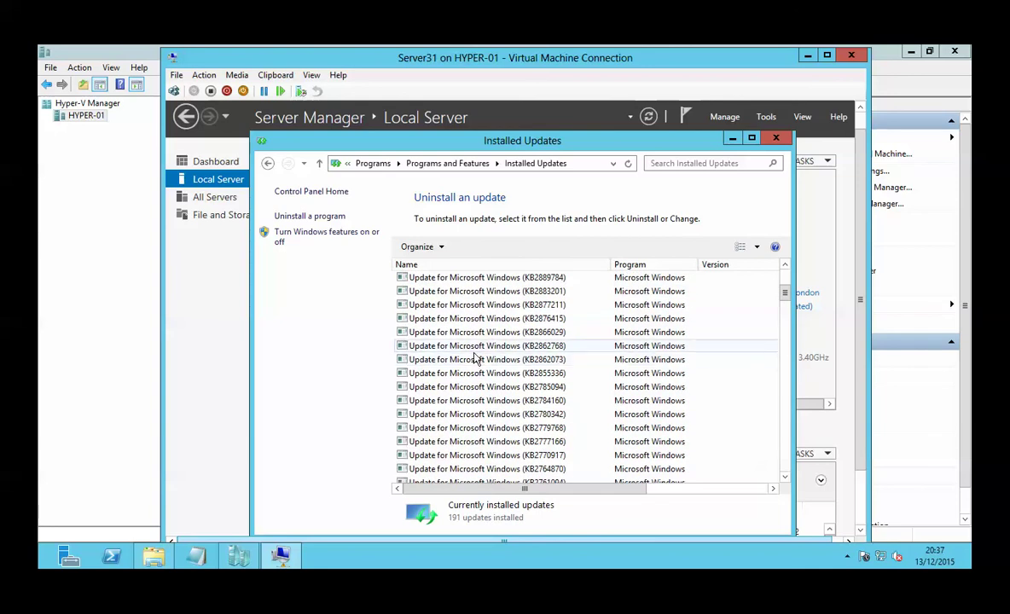
left_click(778, 140)
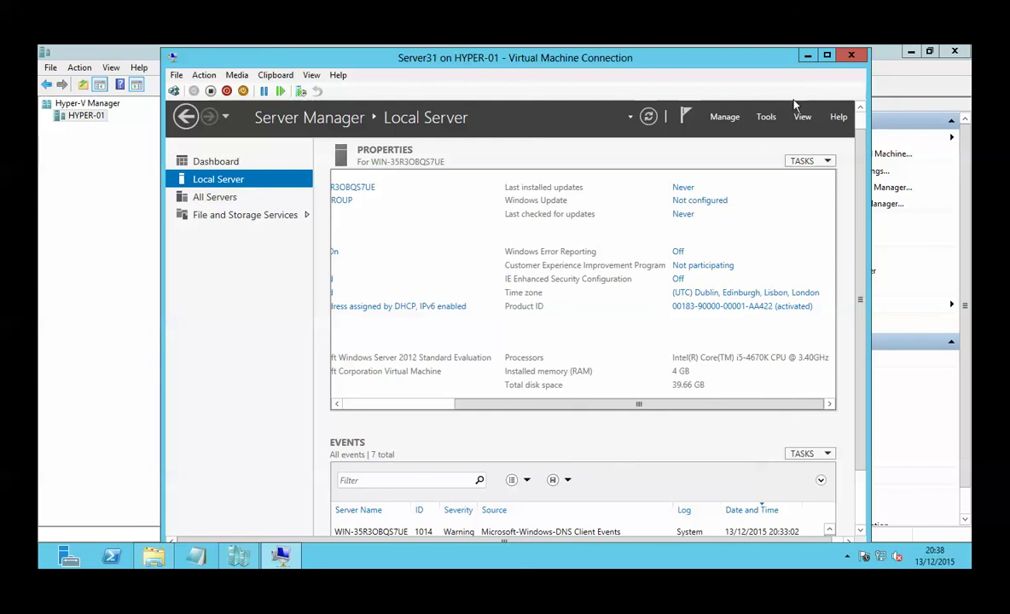
left_click(807, 56)
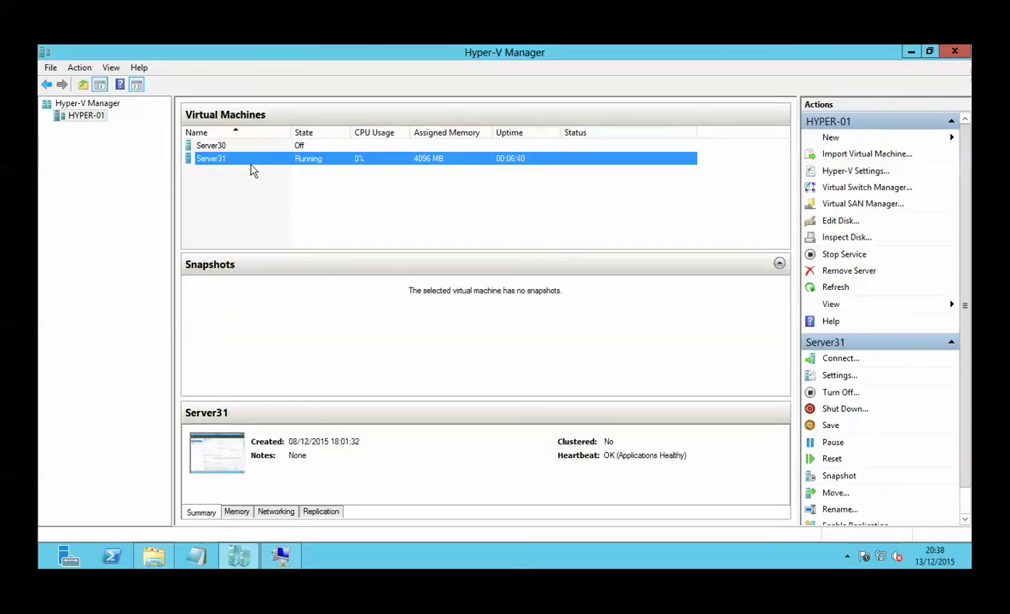
Step: Restore the Server31 window, minimize Server Manager, and launch Acrobat Reader DC from the desktop
left_click(281, 556)
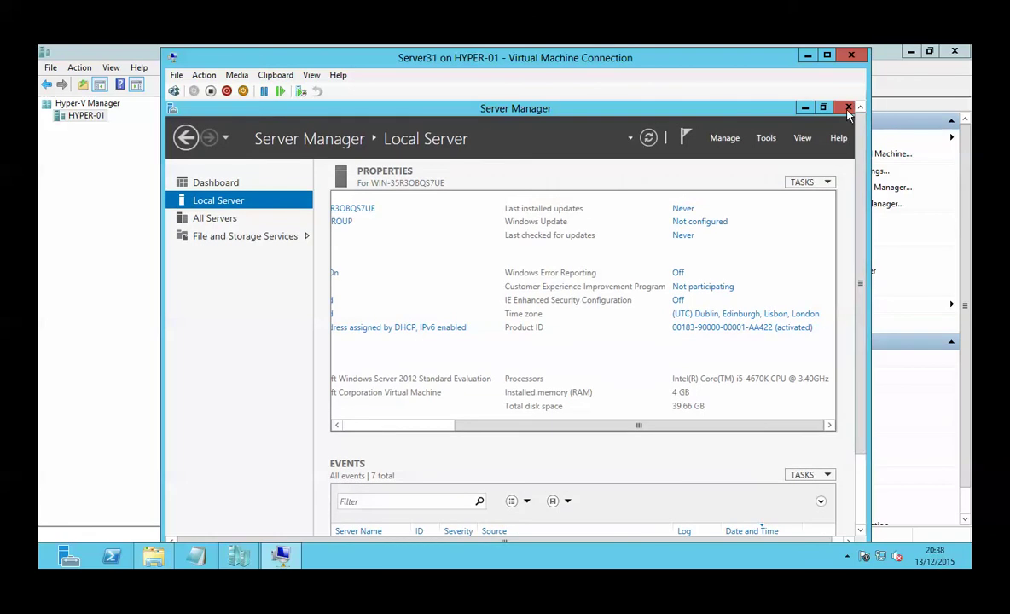
left_click(804, 108)
double_click(202, 196)
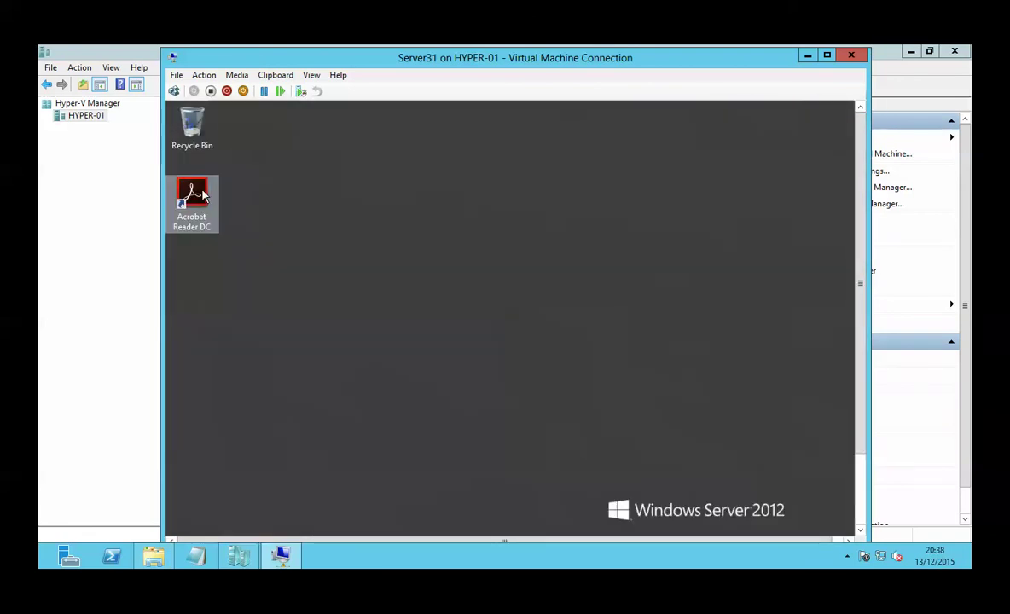